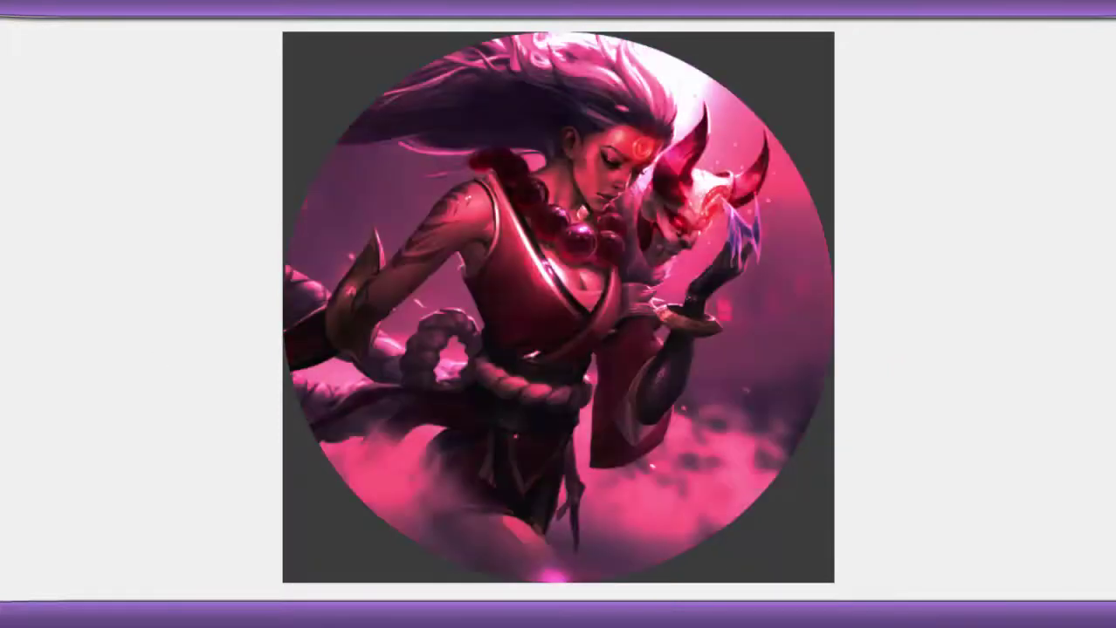
Shift the artwork's hue to purple and raise the saturation with Hue-Saturation
{"action": "left_click_drag", "start_coordinate": [897, 385], "coordinate": [859, 385]}
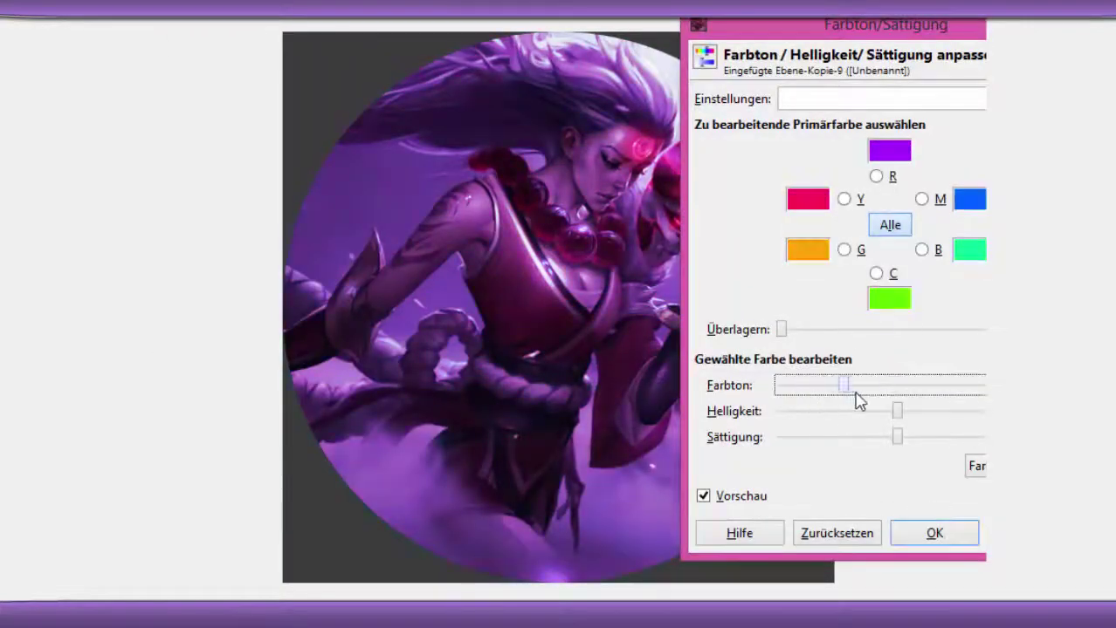
{"action": "left_click_drag", "start_coordinate": [896, 438], "coordinate": [943, 441]}
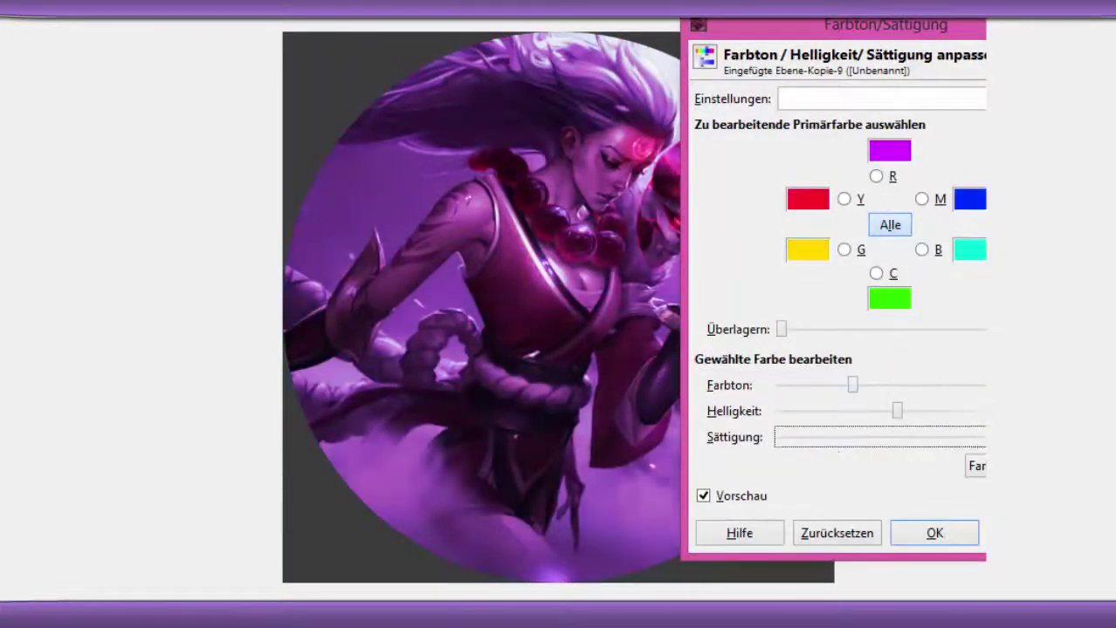
{"action": "left_click", "coordinate": [958, 533]}
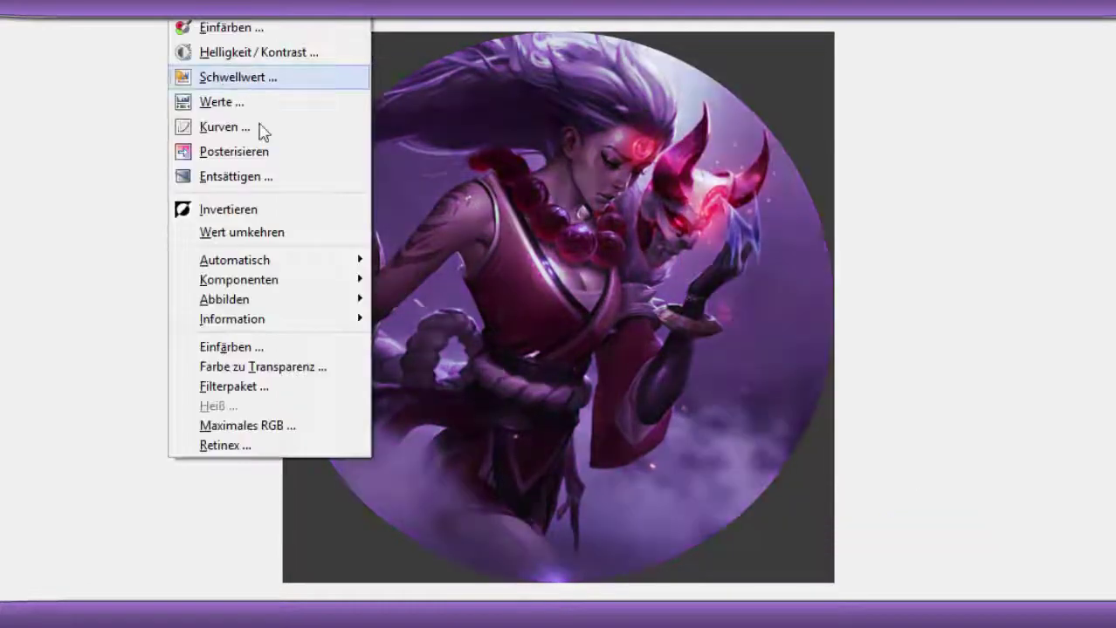
Lighten the artwork's brightness with a Curves adjustment
{"action": "left_click", "coordinate": [224, 127]}
{"action": "mouse_move", "coordinate": [891, 368]}
{"action": "left_mouse_down"}
{"action": "mouse_move", "coordinate": [899, 373]}
{"action": "mouse_move", "coordinate": [896, 355]}
{"action": "left_mouse_up"}
{"action": "left_click", "coordinate": [984, 542]}
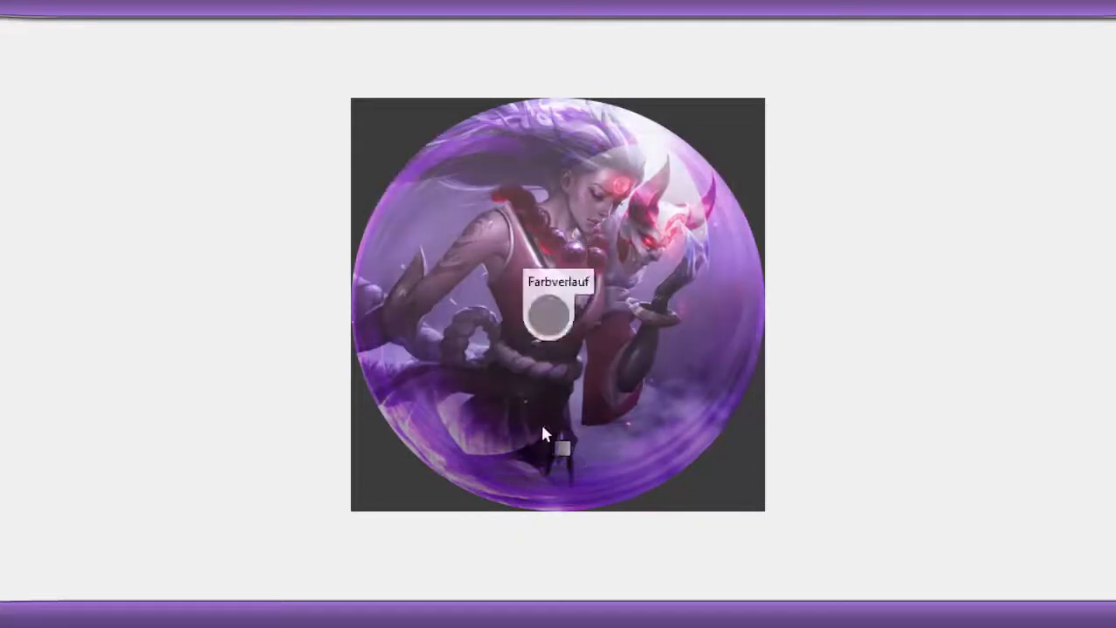
Add a white gradient over the bubble, grow the circular selection, and bring in the candy-lollipops pattern
{"action": "left_click_drag", "start_coordinate": [569, 214], "coordinate": [585, 415]}
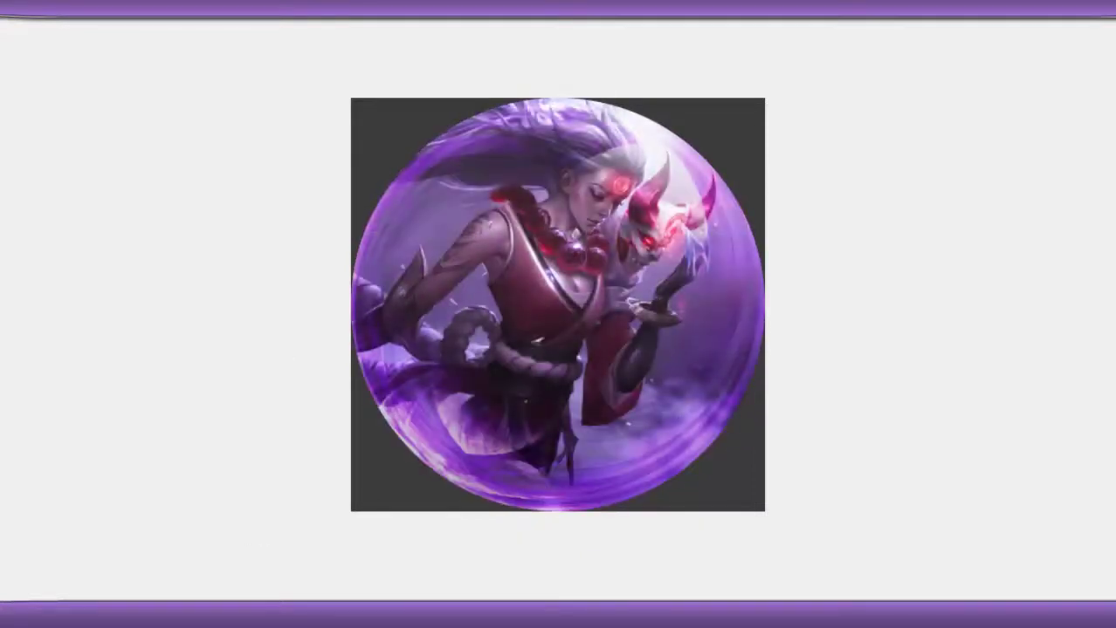
{"action": "left_click", "coordinate": [199, 418]}
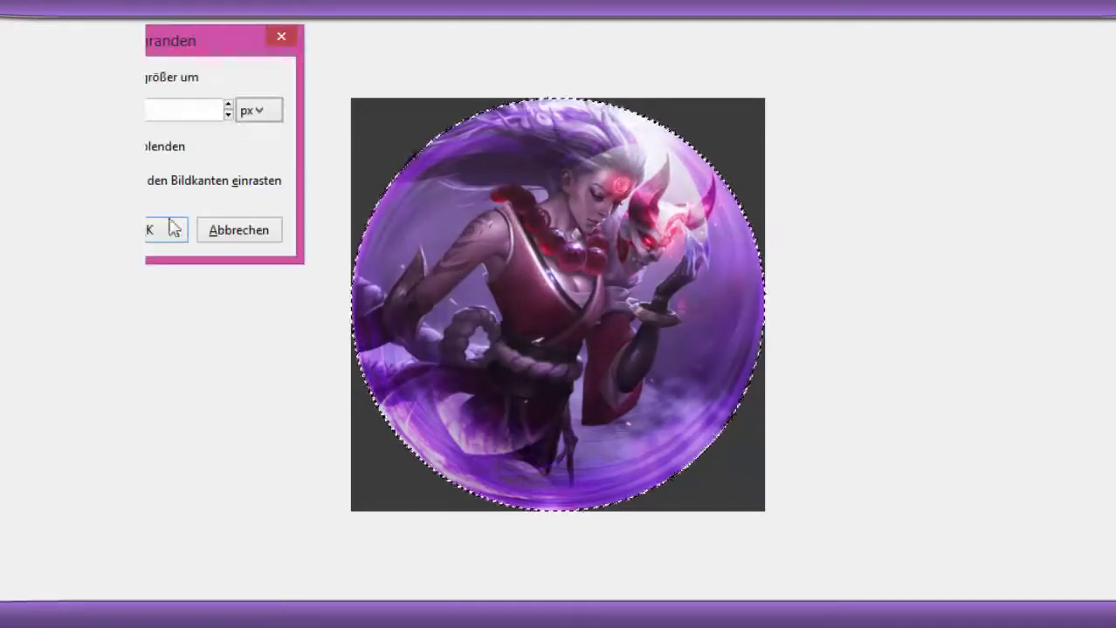
{"action": "left_click", "coordinate": [175, 229]}
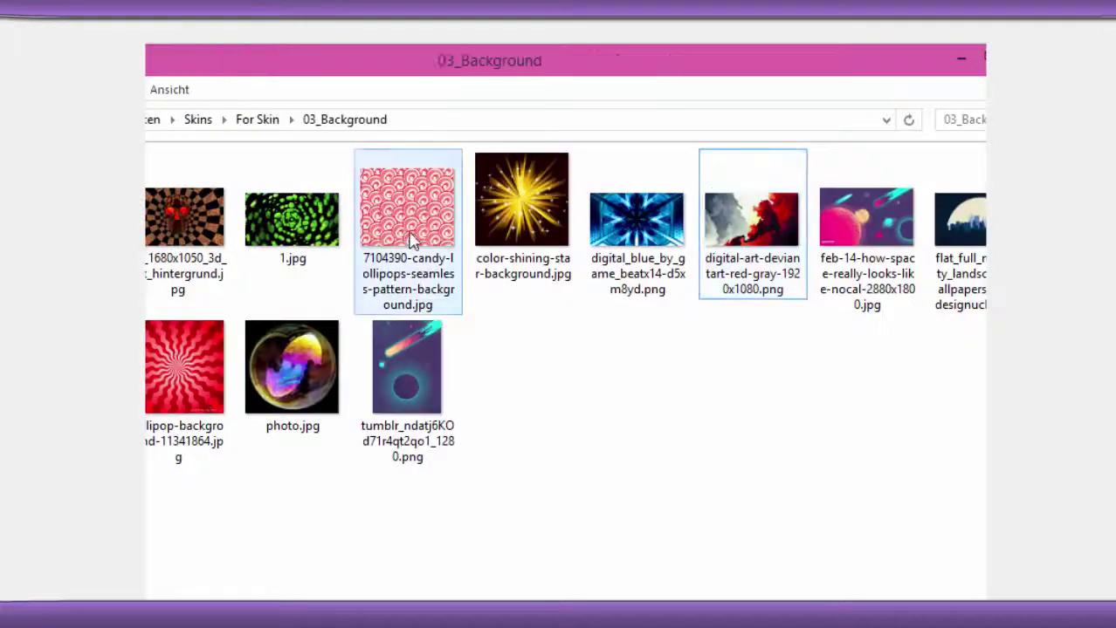
{"action": "left_click", "coordinate": [411, 242]}
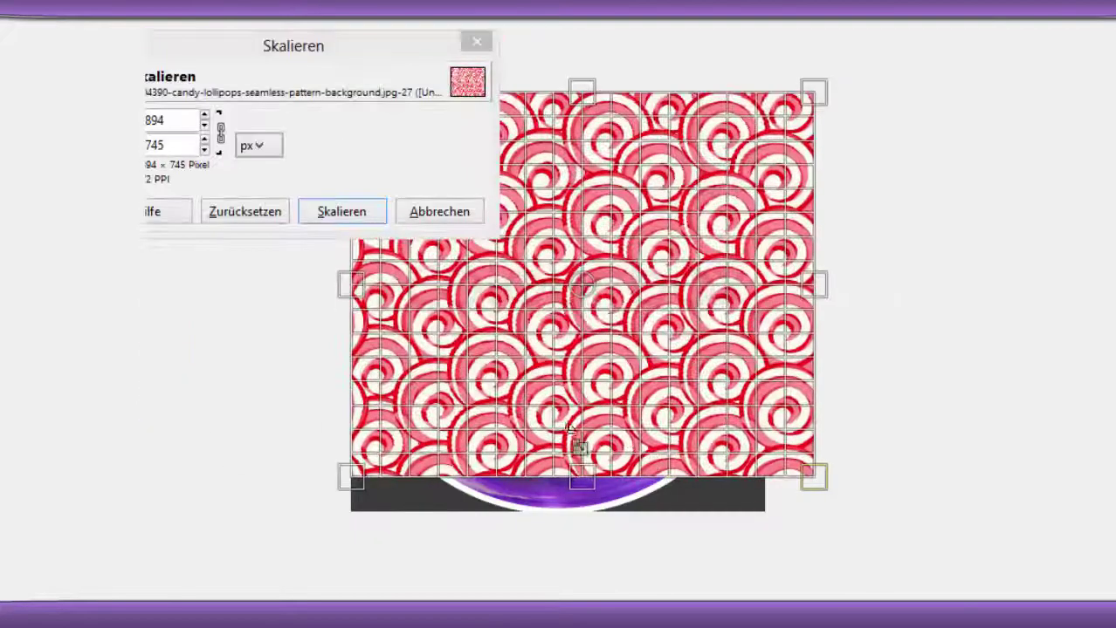
Scale the candy pattern layer to the canvas and adjust the rim colour's saturation
{"action": "key", "text": "Return"}
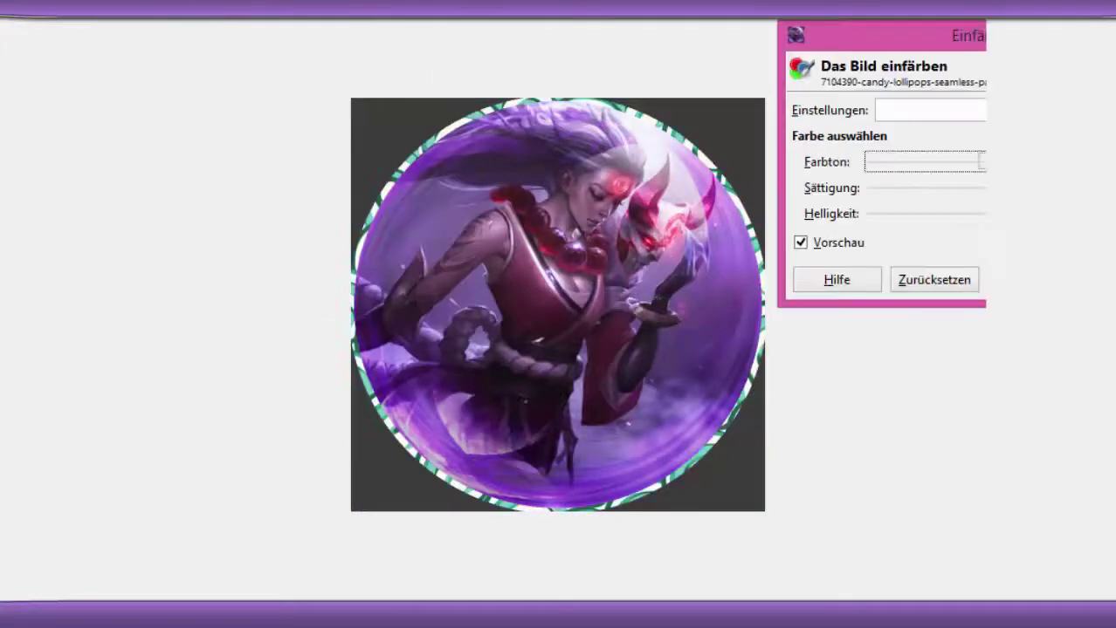
{"action": "left_click", "coordinate": [924, 187]}
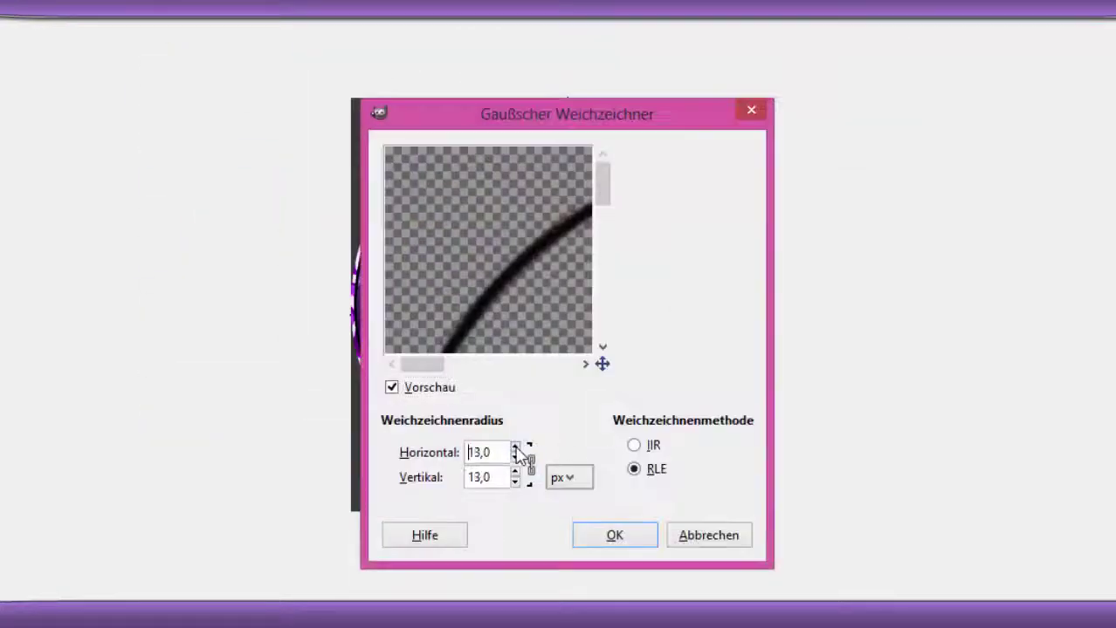
Apply the 13 px Gaussian blur to the dark outline layer
{"action": "left_click", "coordinate": [619, 535]}
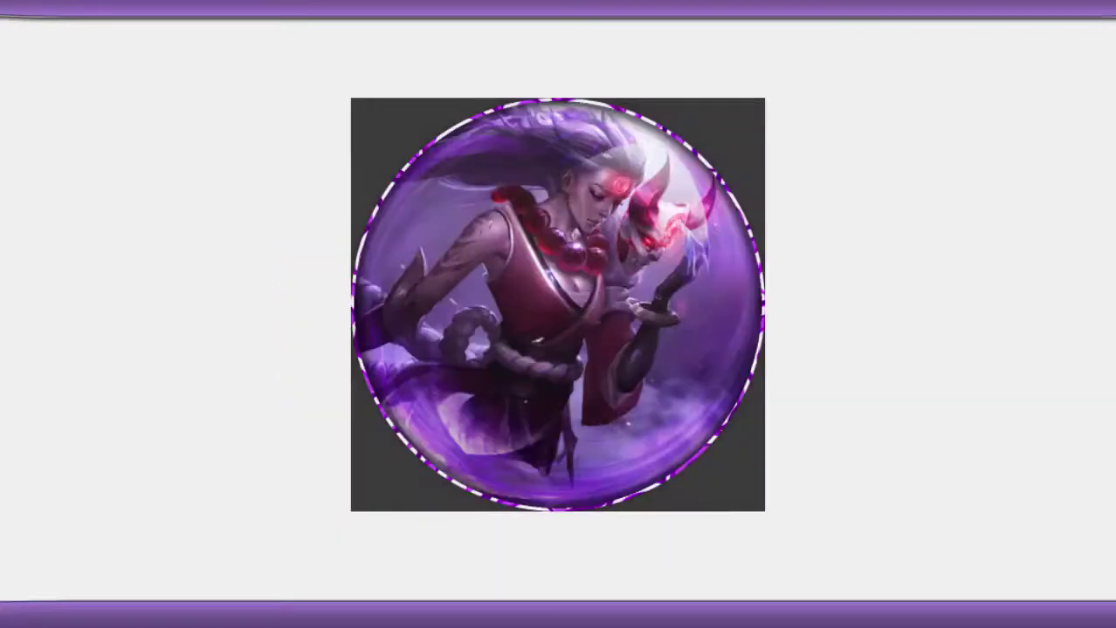
Add a bottom-right watermark, then create a 'Bild' export folder inside Agario Skins
{"action": "left_click_drag", "start_coordinate": [532, 328], "coordinate": [712, 372]}
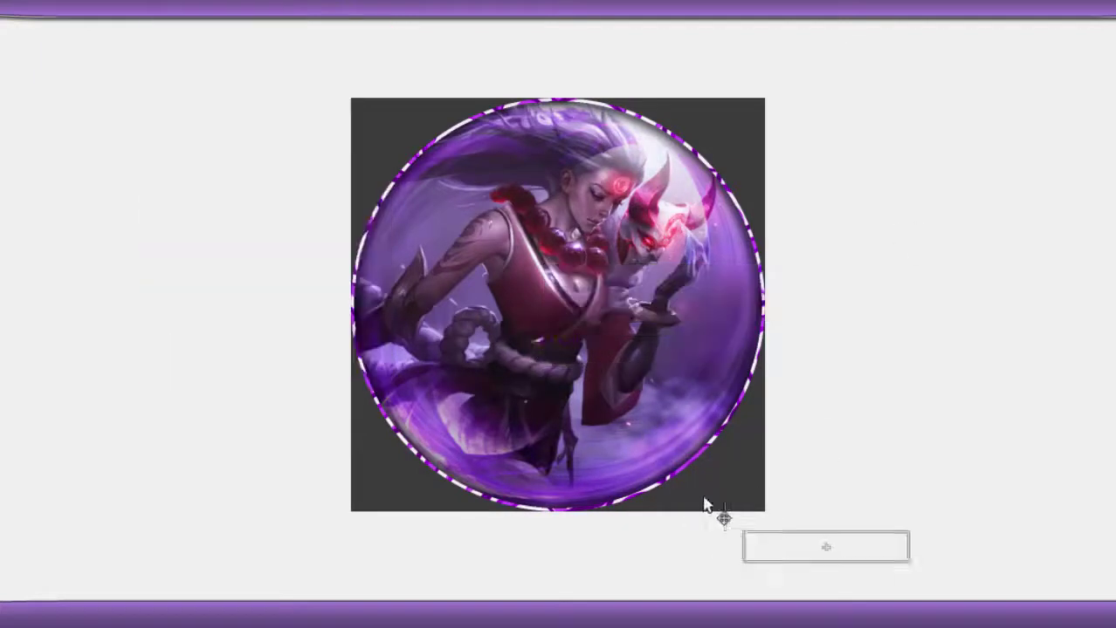
{"action": "left_click_drag", "start_coordinate": [705, 504], "coordinate": [697, 491]}
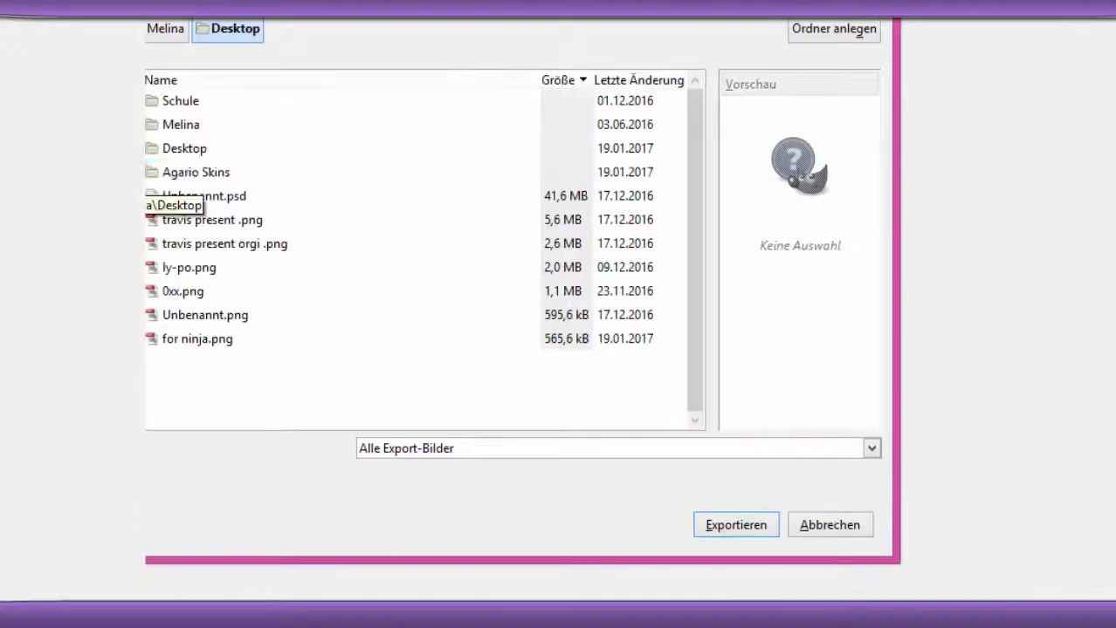
{"action": "double_click", "coordinate": [175, 170]}
{"action": "left_click", "coordinate": [836, 30]}
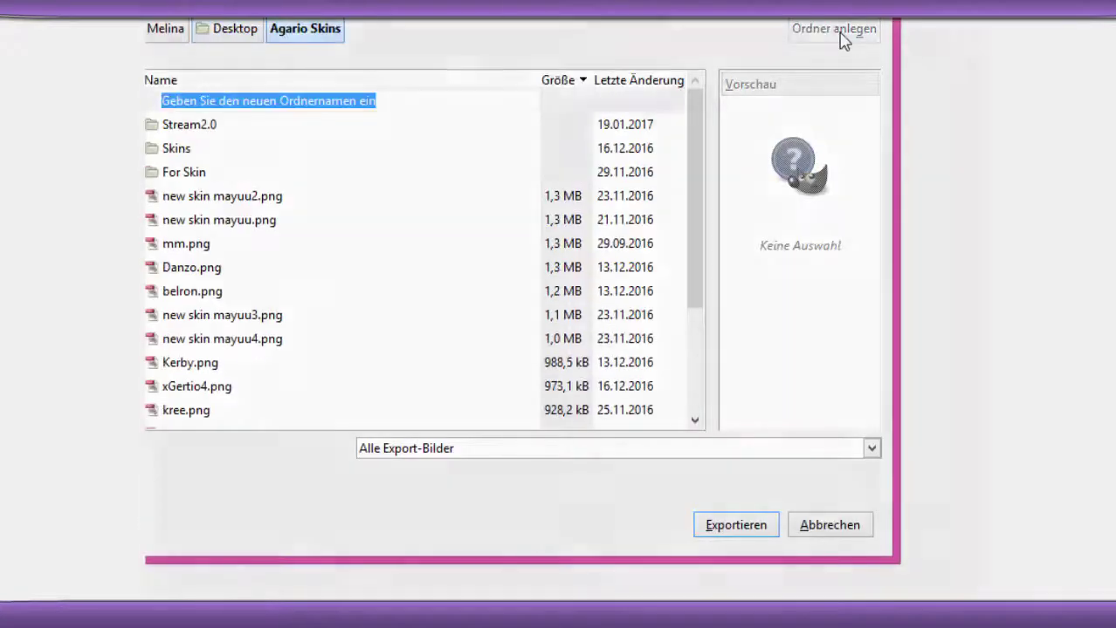
{"action": "type", "text": "Bild"}
{"action": "key", "text": "Return"}
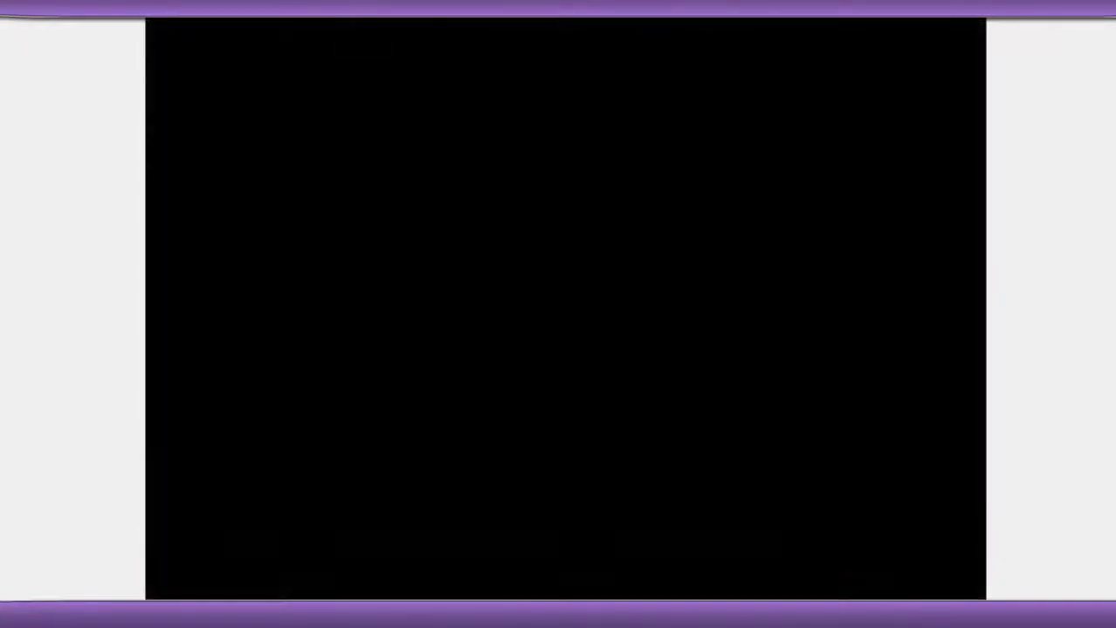